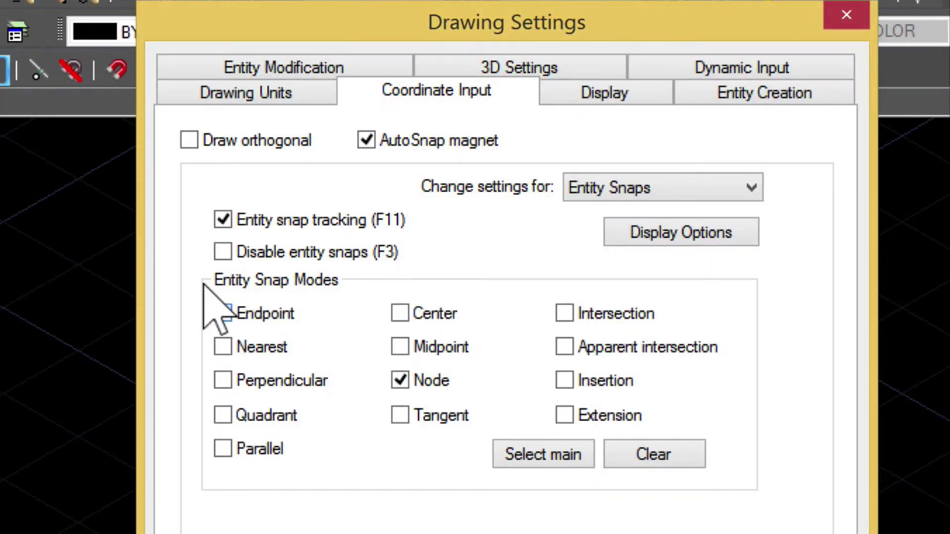
- Turn off the Endpoint entity snap, leaving Node as the only active snap mode
click(222, 313)
key(Return)
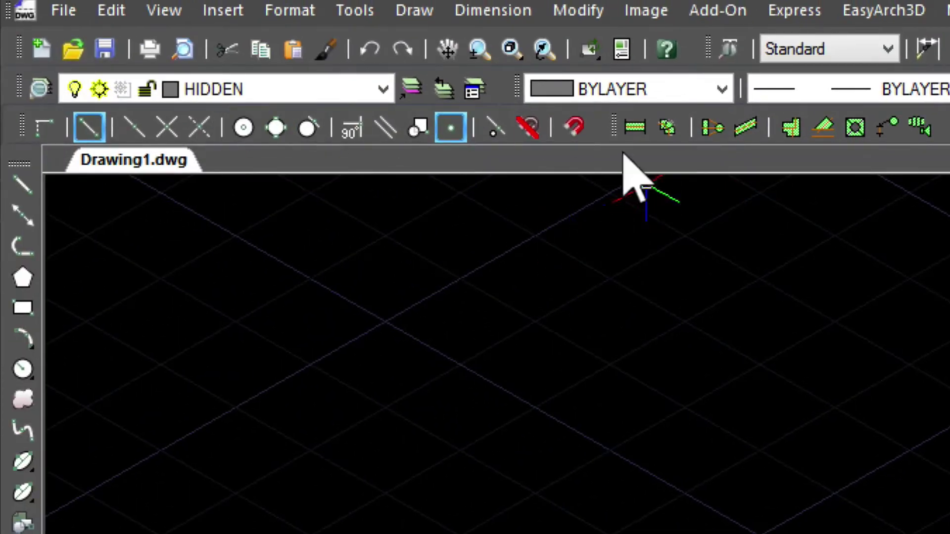
- In the Mech-Q duct connection configuration, turn off the drawing of flange holes and centers
click(616, 110)
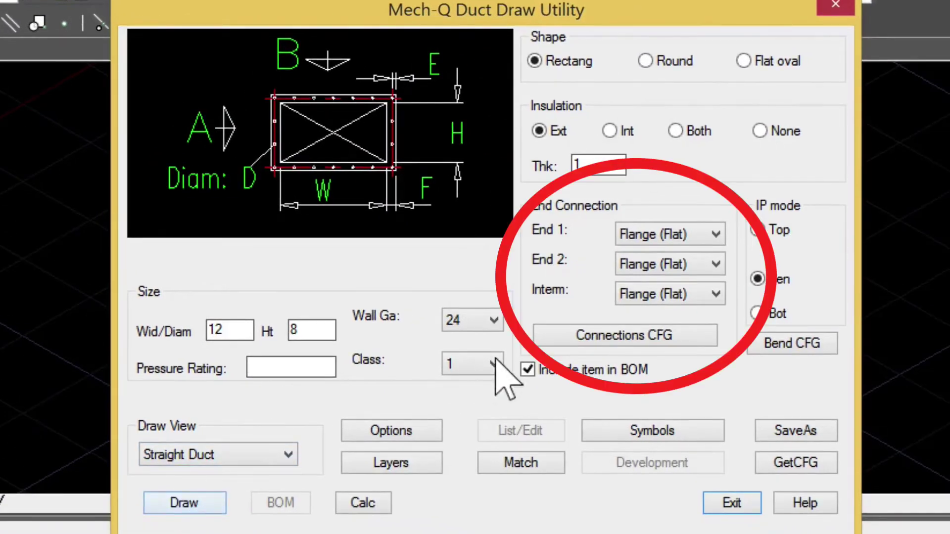
click(596, 333)
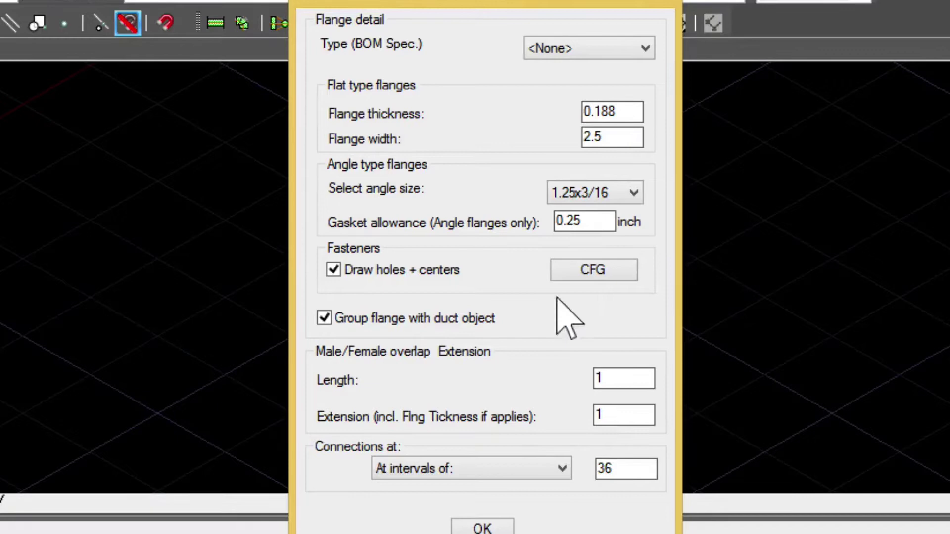
click(322, 262)
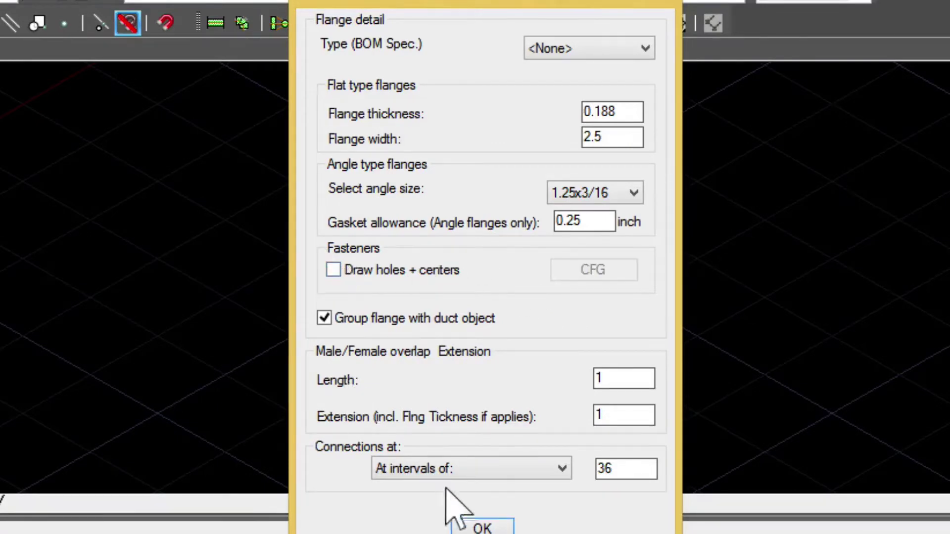
click(471, 525)
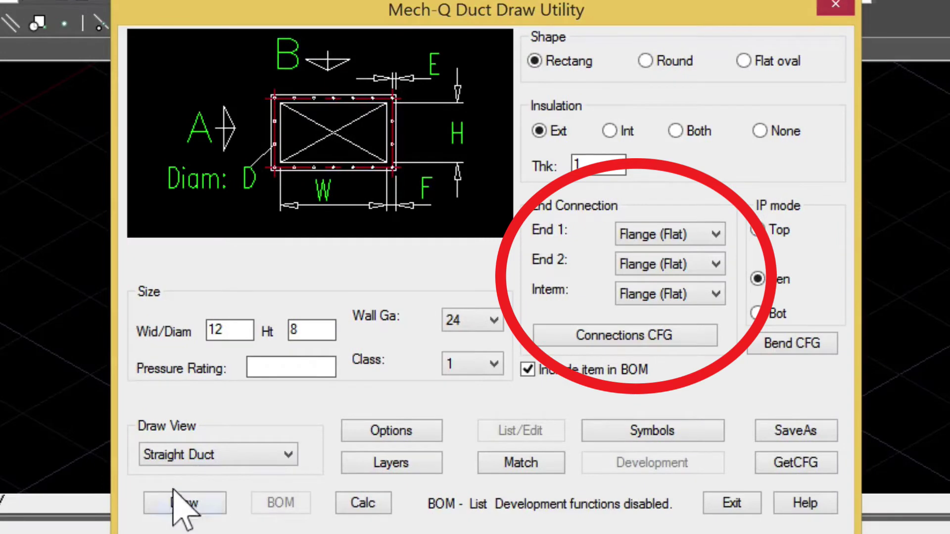
- Draw a straight 12 x 8 rectangular duct 80 long at 0 degrees
click(186, 495)
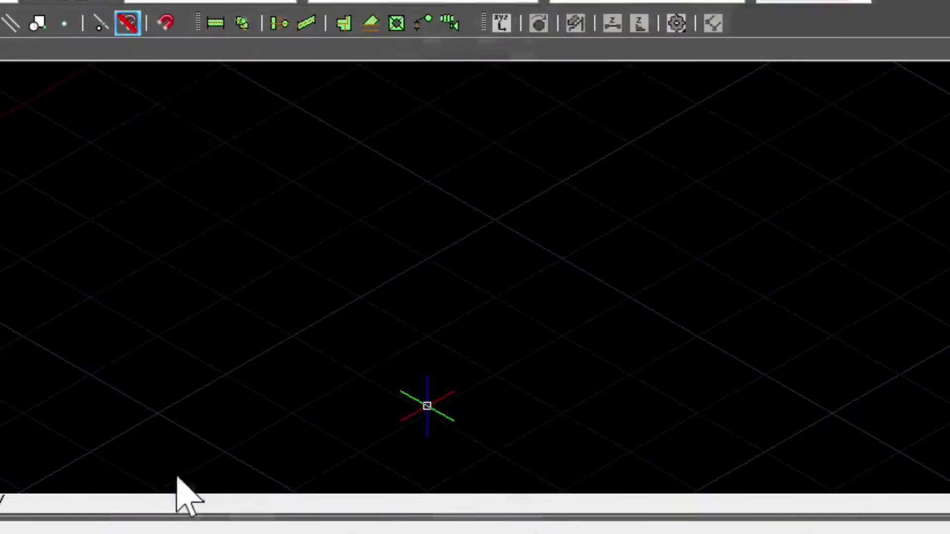
click(349, 336)
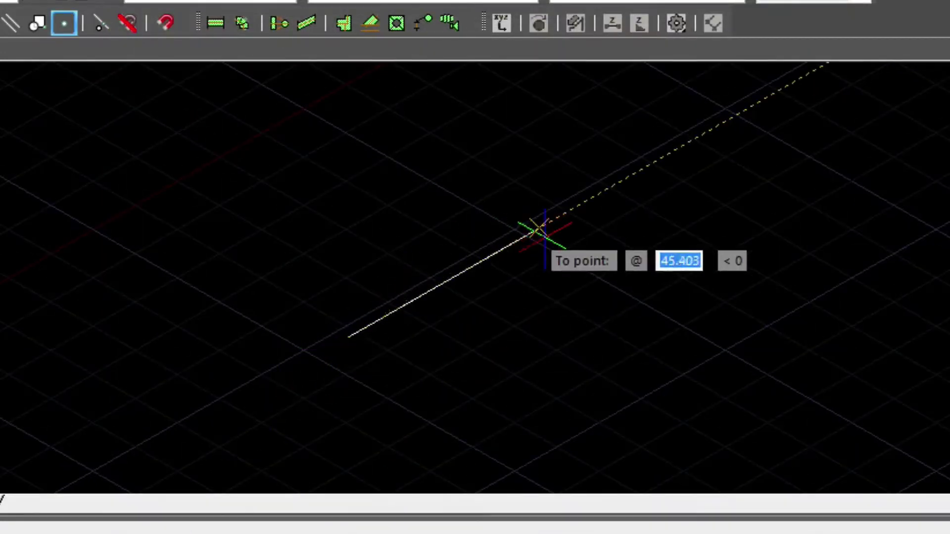
text(80)
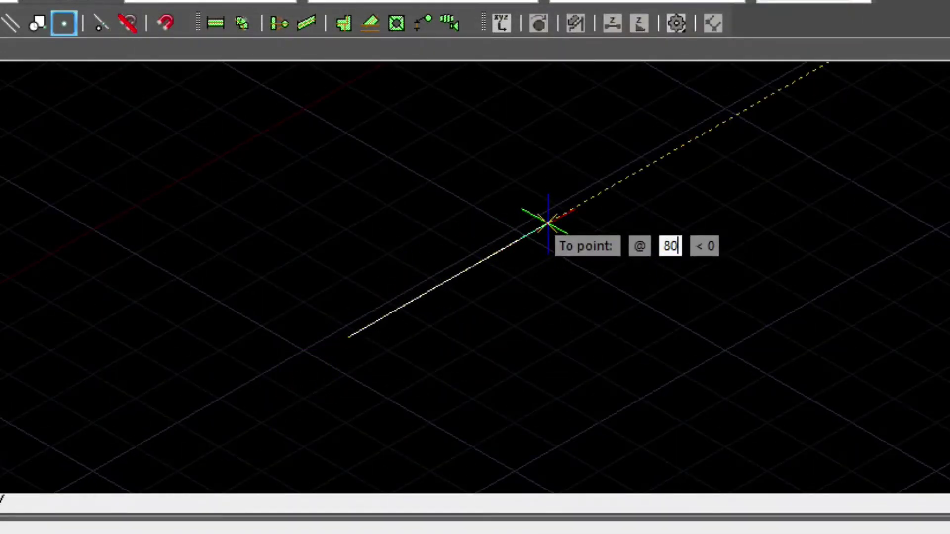
key(Return)
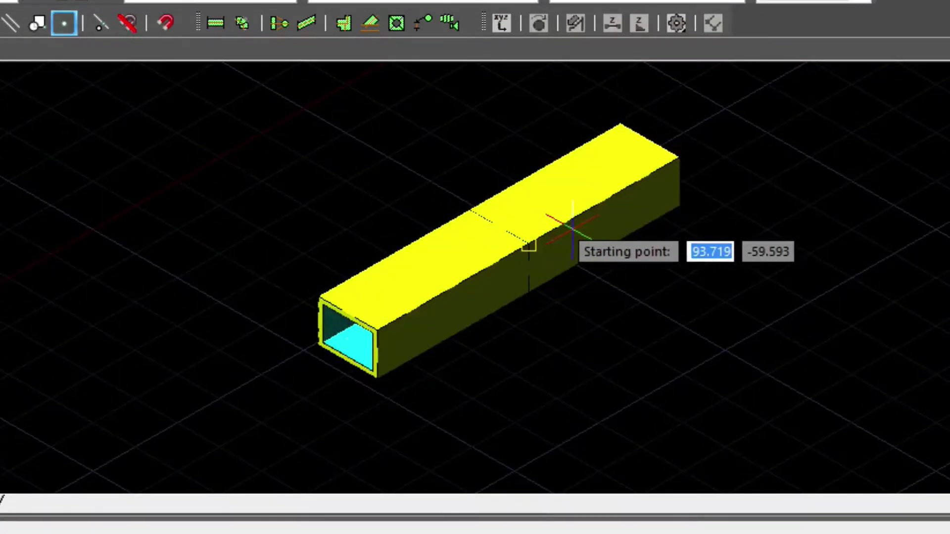
middle_drag(401, 431, 222, 195)
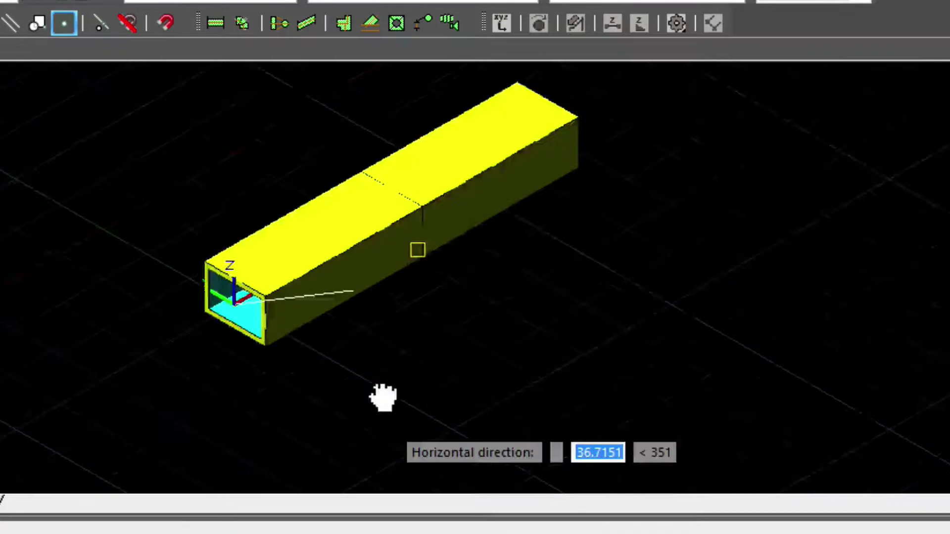
key(Escape)
- Draw a flanged 90-degree bend at the duct's near open end, turning toward the duct's front side, using the Corner insertion option
key(Return)
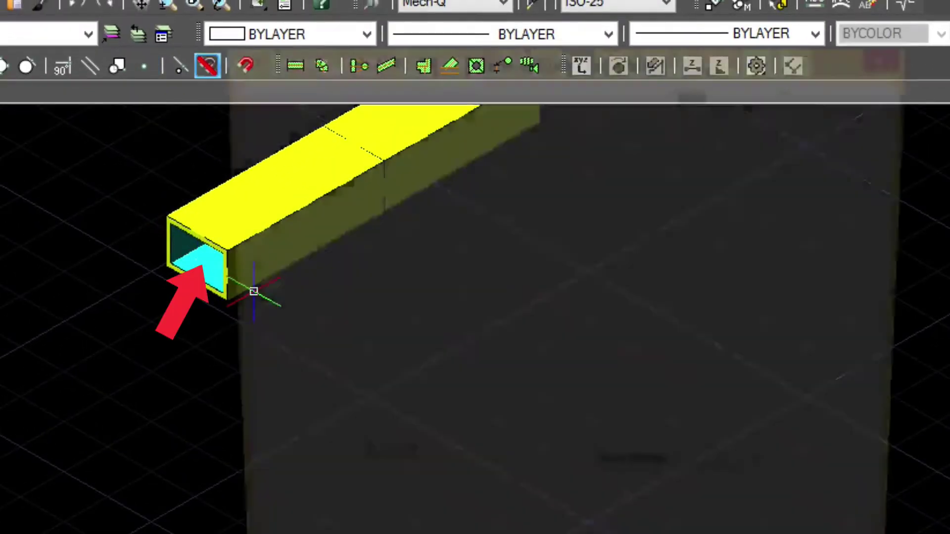
click(253, 533)
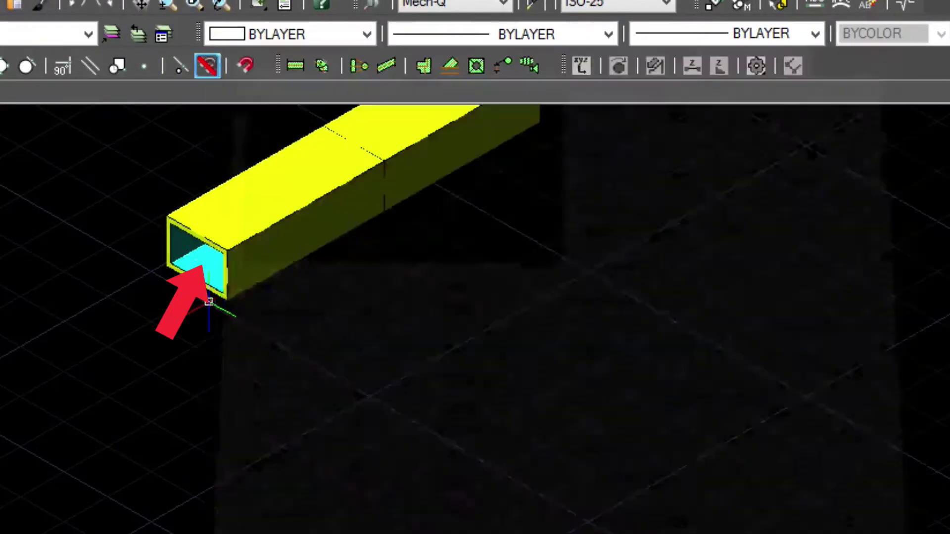
click(197, 259)
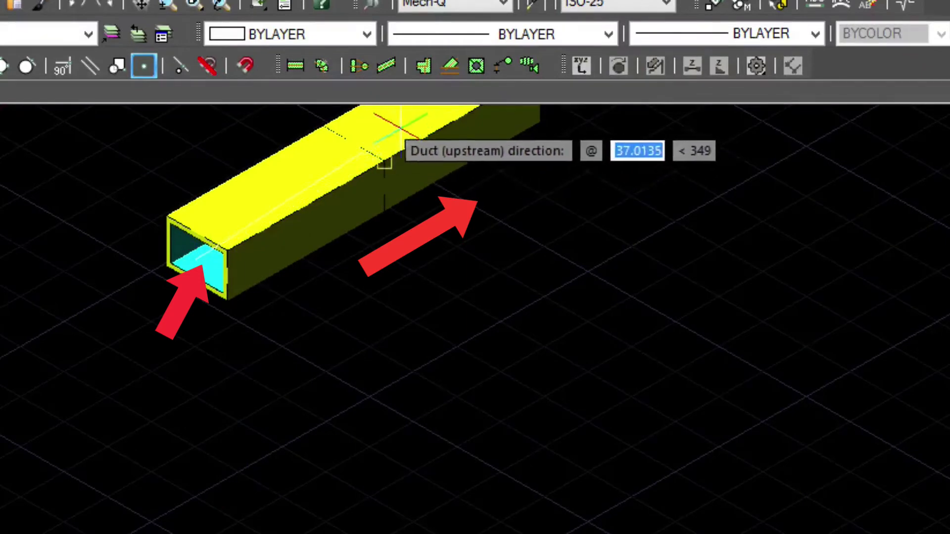
middle_drag(462, 125, 400, 205)
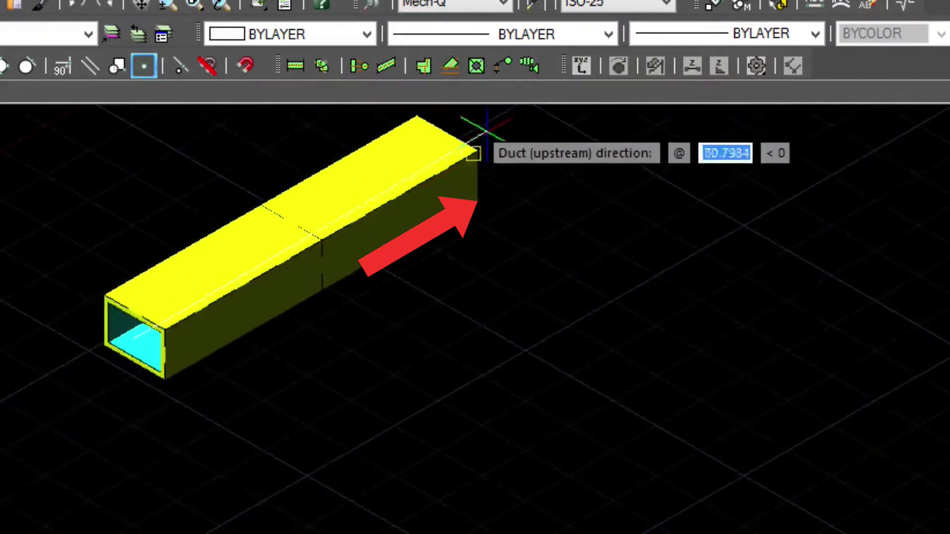
click(553, 117)
click(360, 445)
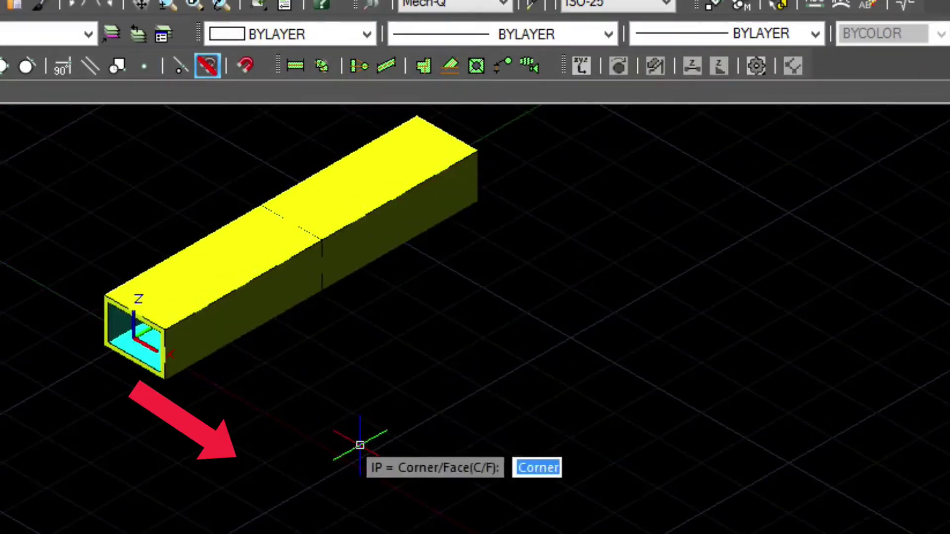
key(Return)
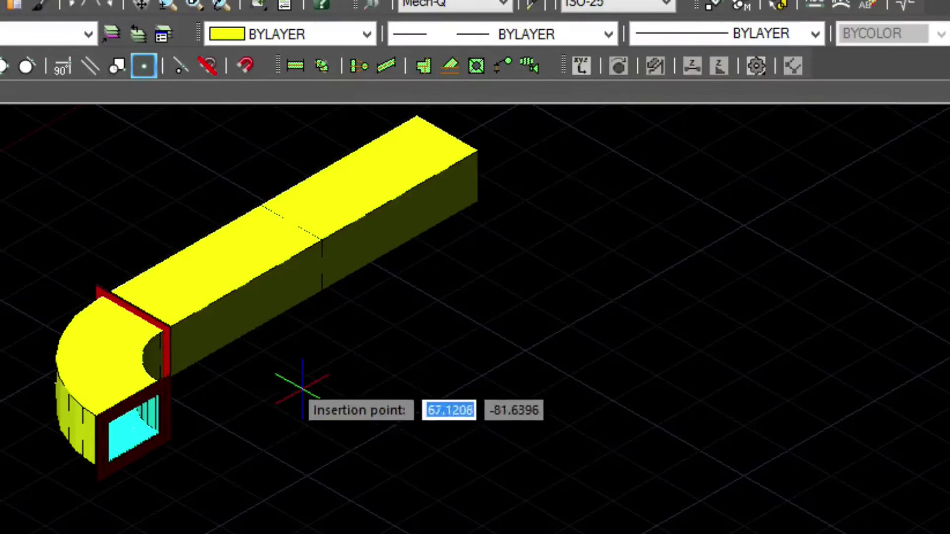
key(Escape)
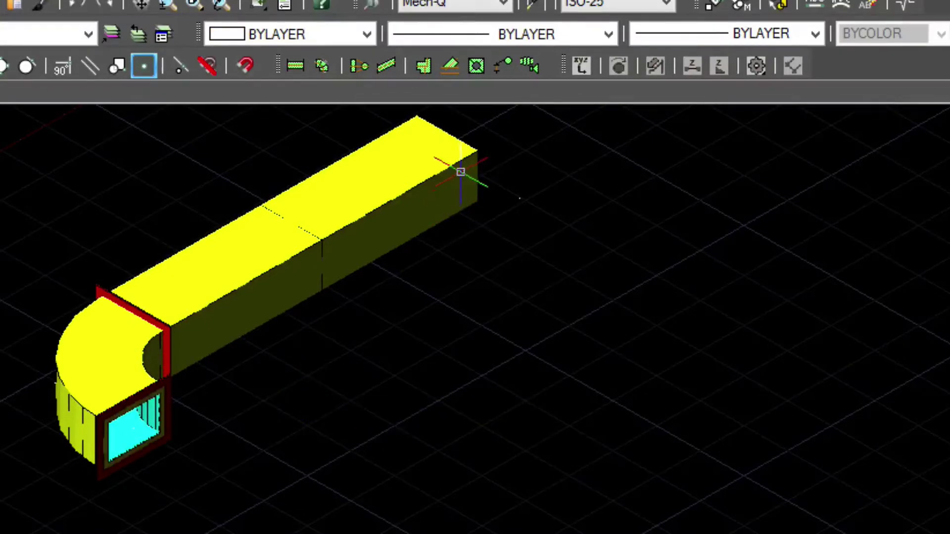
- Switch the model display to wireframe with the SHADEMODE command
text(s)
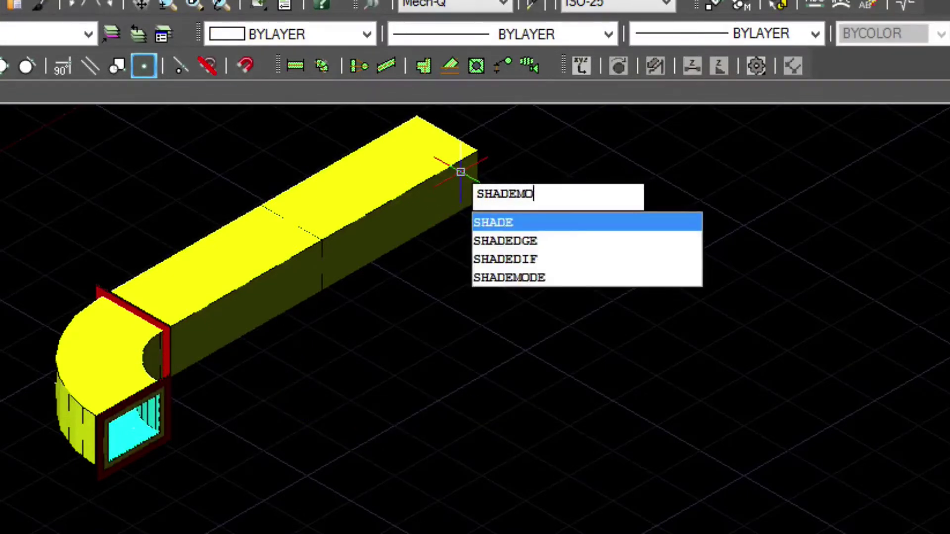
key(Return)
key(Up)
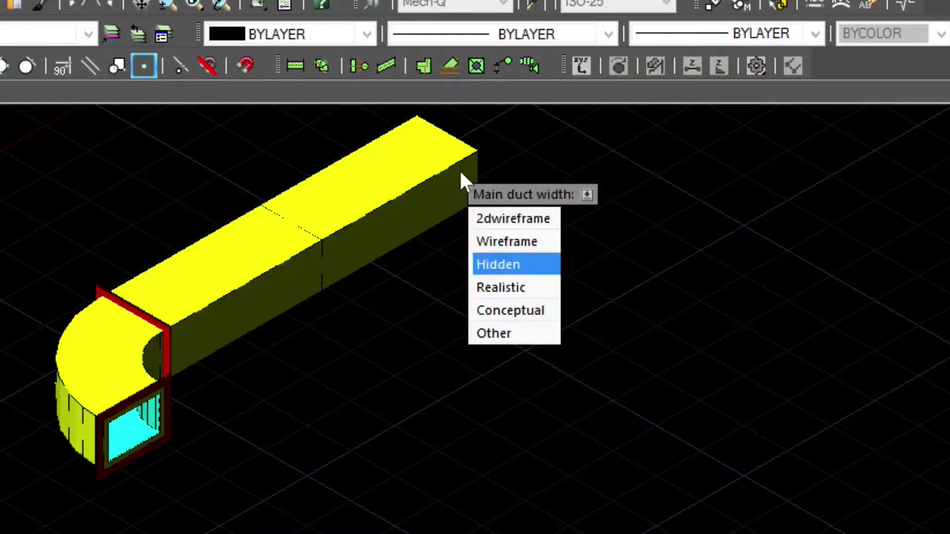
key(Up)
key(Return)
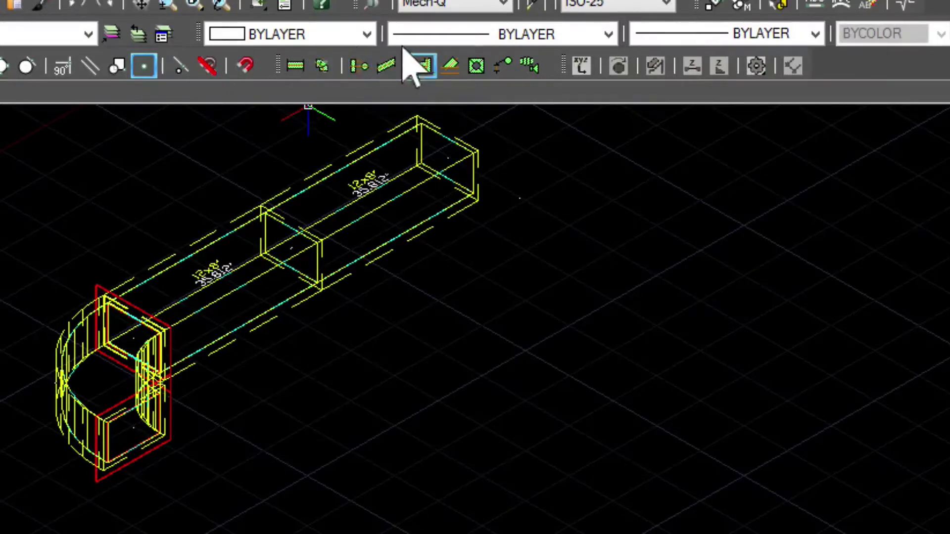
- Draw a 90-degree round branch, size 4 and length 4, on the rectangular duct's front side, 18 from its far end
click(444, 62)
click(447, 62)
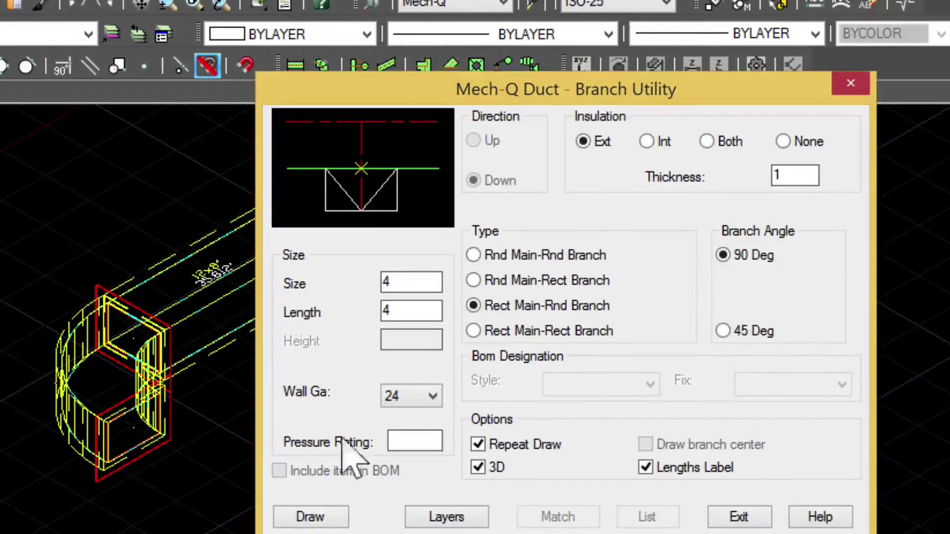
click(311, 517)
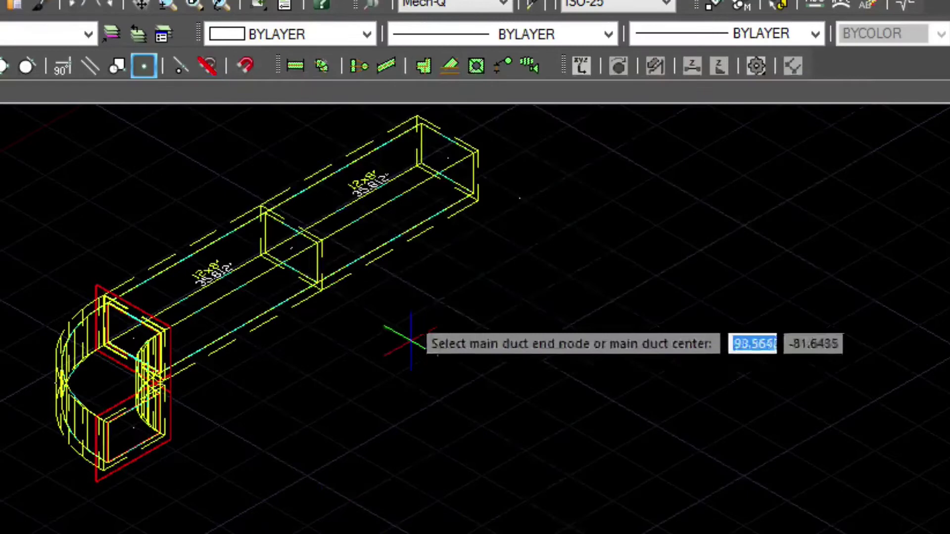
scroll(393, 333, up, 3)
click(357, 291)
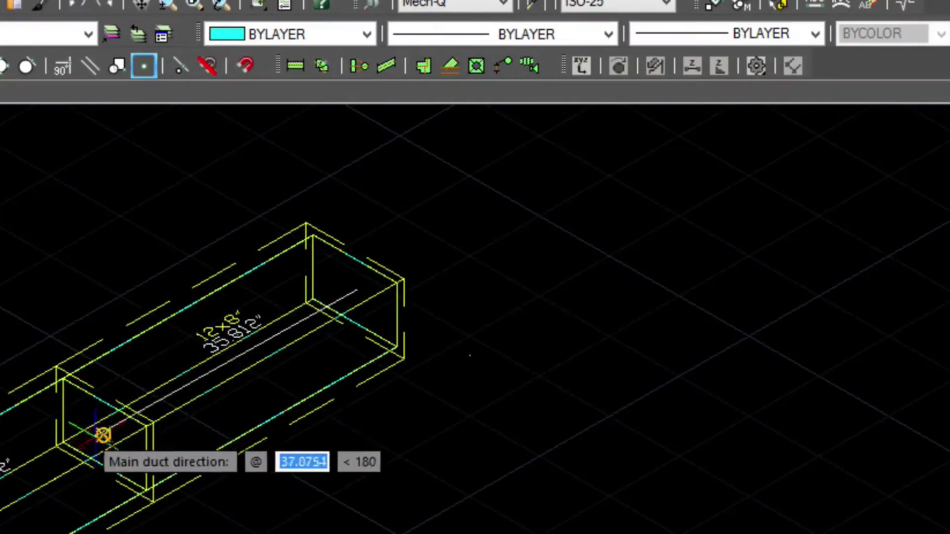
click(102, 434)
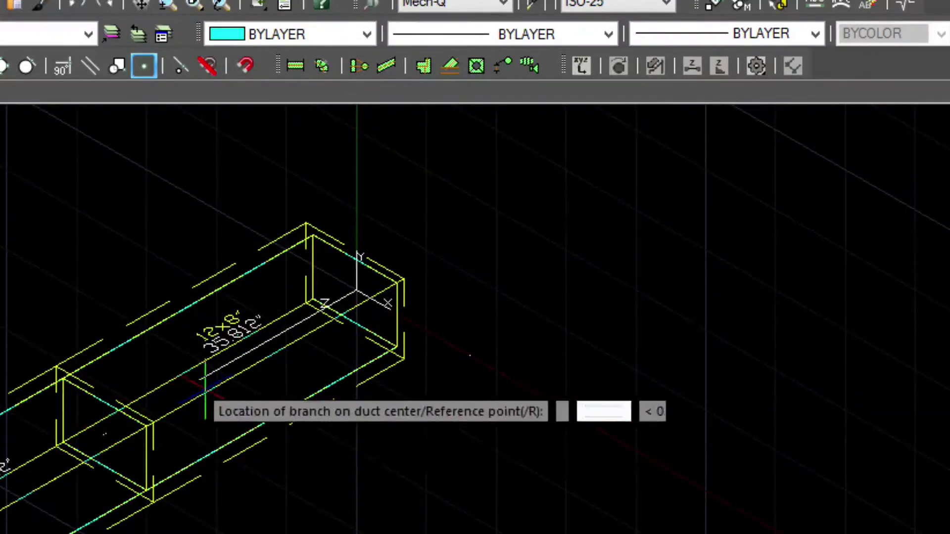
text(1)
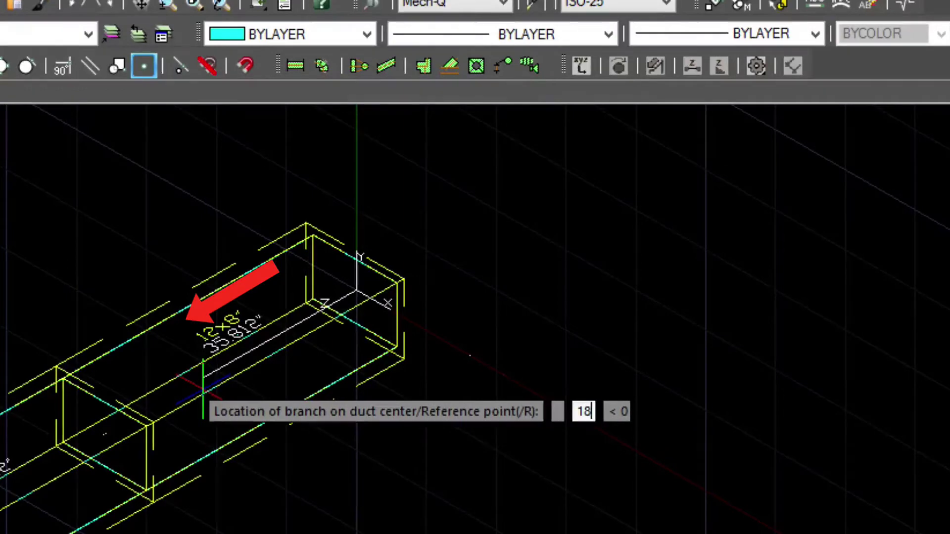
text(8)
key(Return)
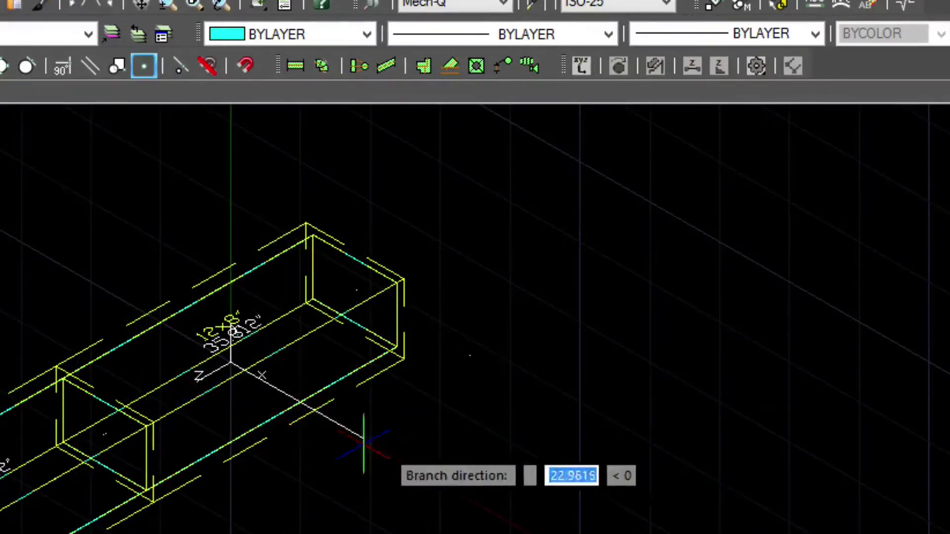
click(433, 443)
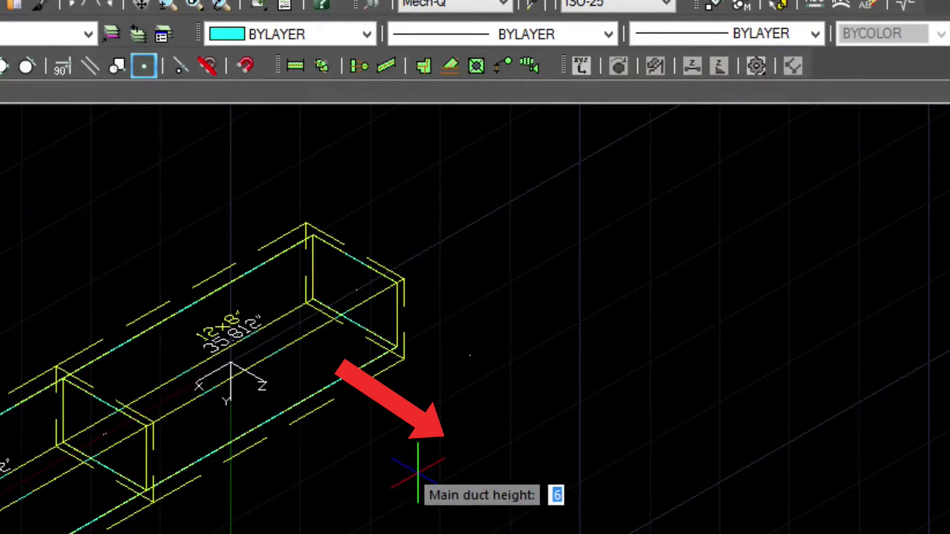
key(Return)
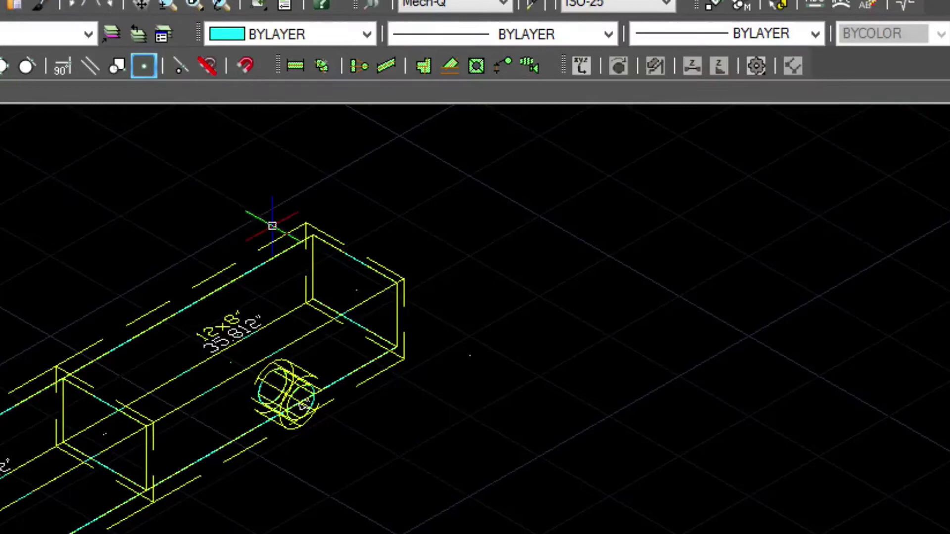
- Return the duct model to a shaded display with the SHADEMODE command
text(s)
key(Return)
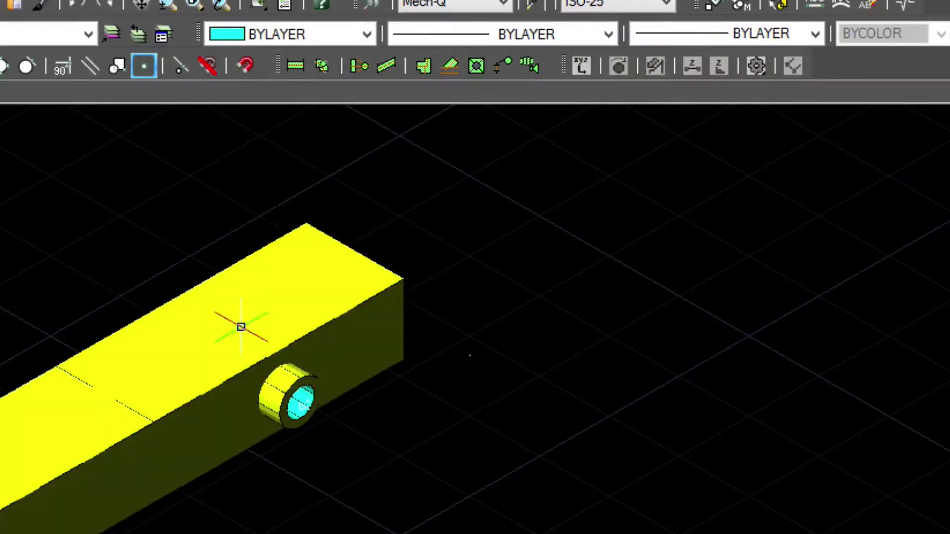
- Draw a line path from the round branch's end node, 18 straight outward and 24 vertically down
middle_drag(259, 292, 290, 172)
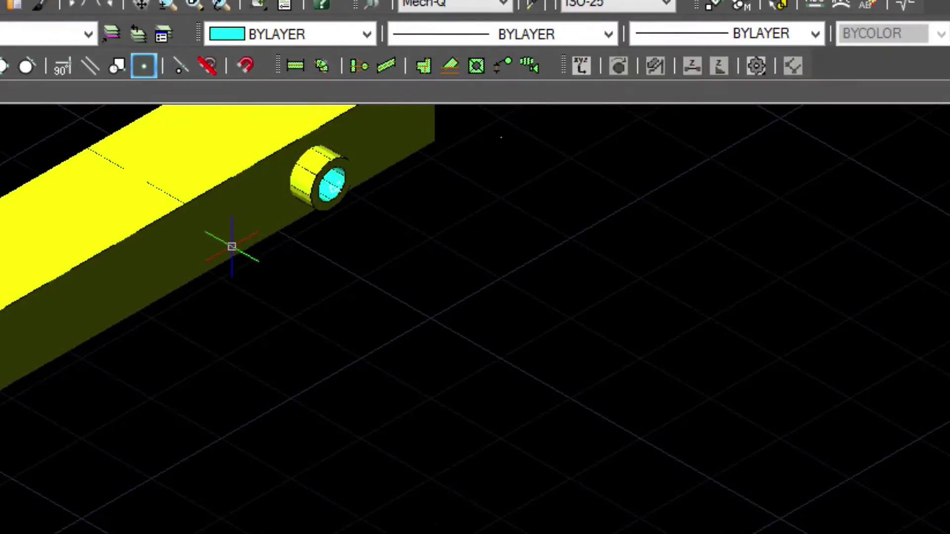
text(l)
key(Return)
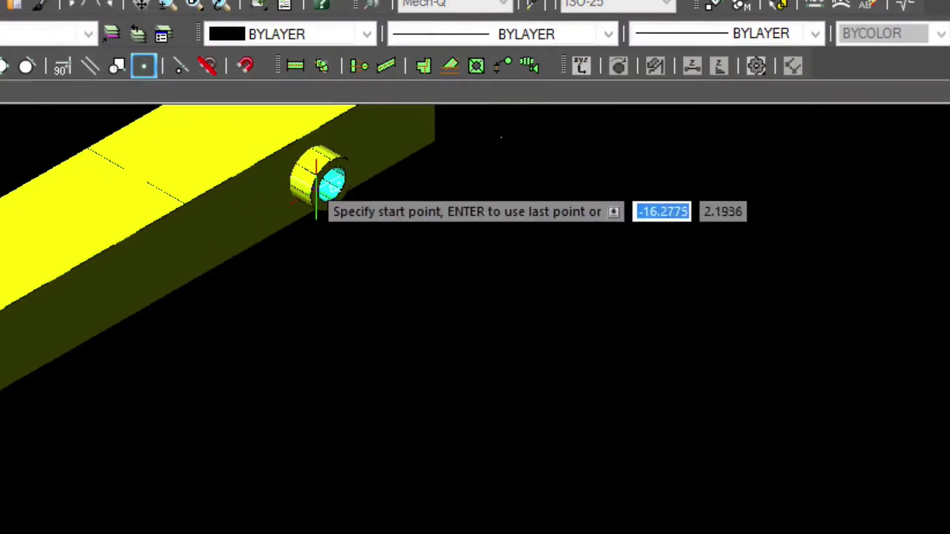
click(332, 186)
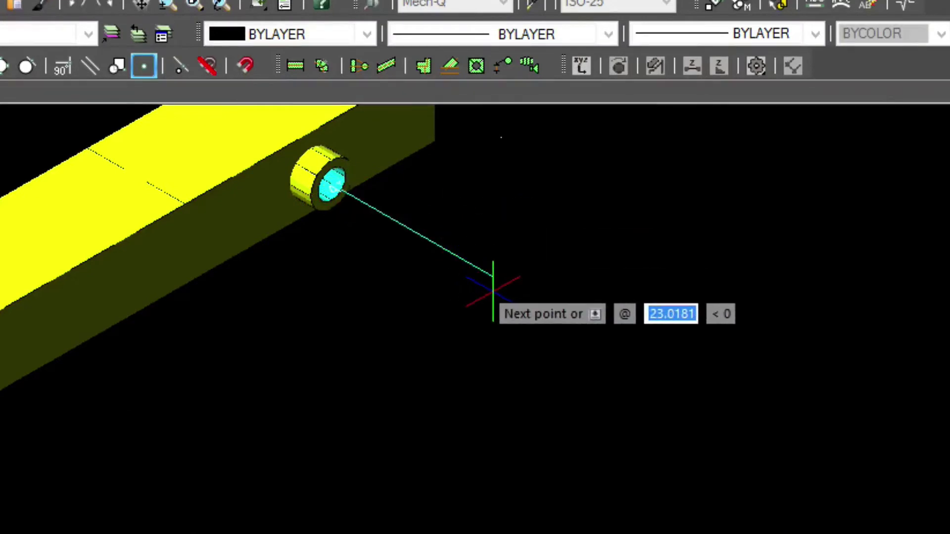
text(1)
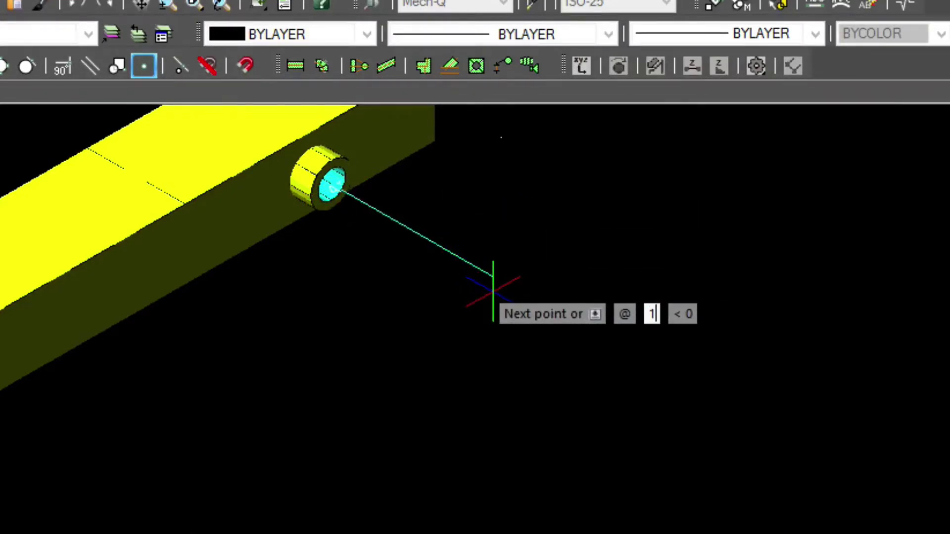
text(8)
key(Return)
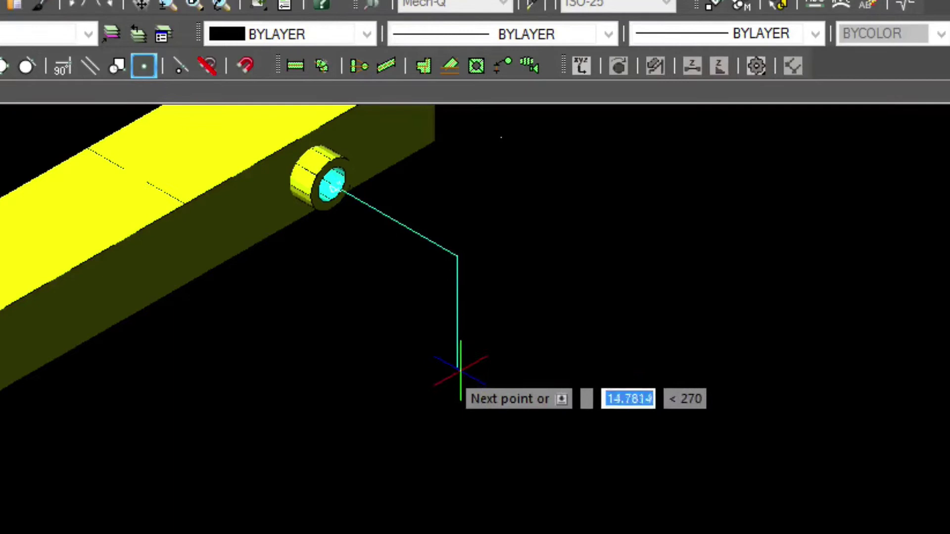
text(24)
key(Return)
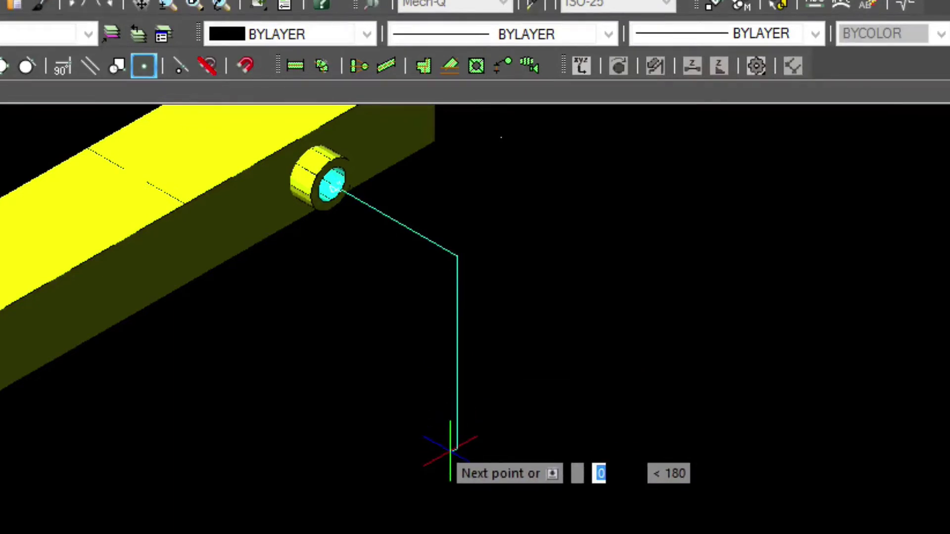
key(Return)
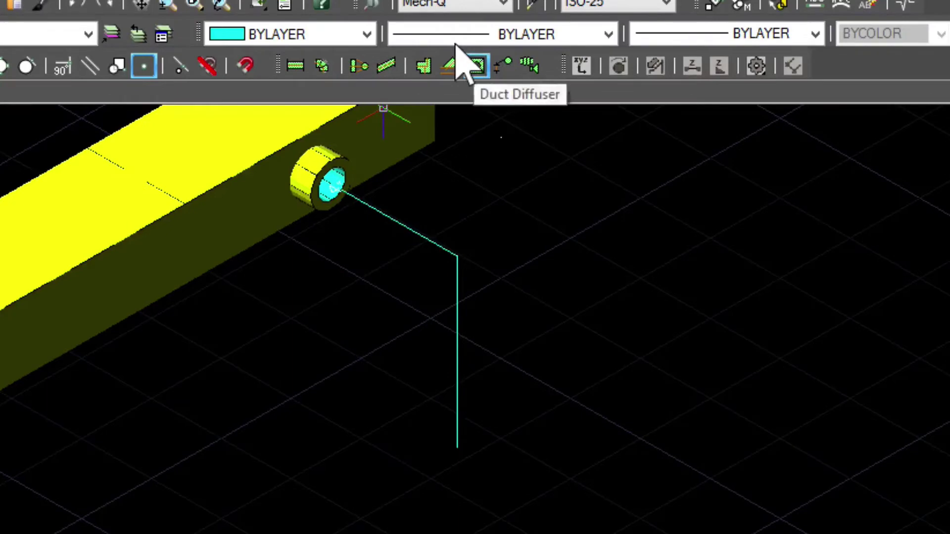
- Draw a 3D rectangular-to-round supply diffuser, 12 by 12 with depth 4 and duct size 4, centred on the path's lower end
click(473, 64)
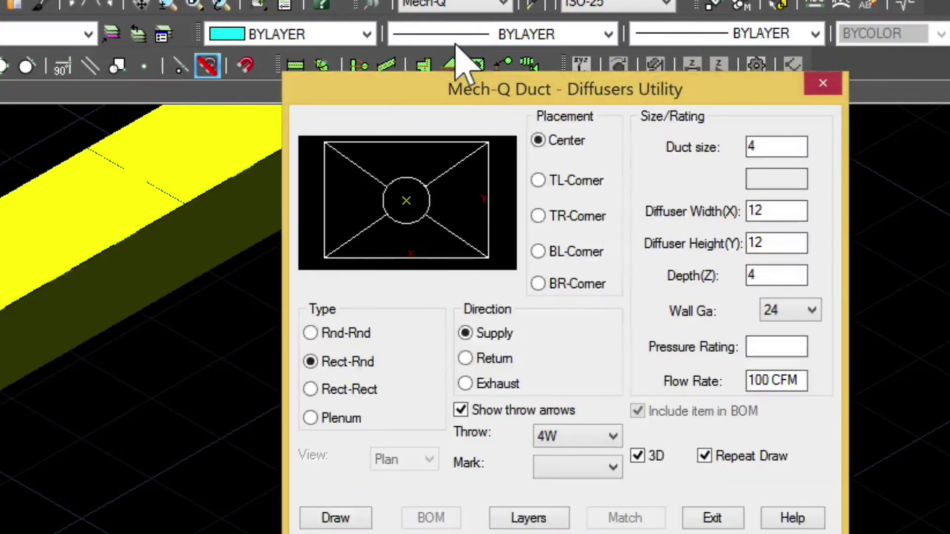
click(333, 517)
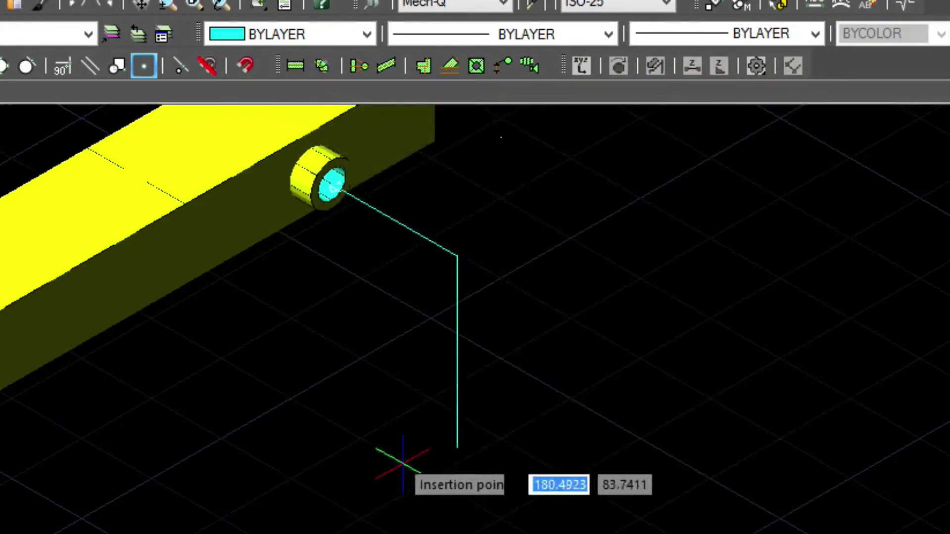
click(456, 448)
key(Return)
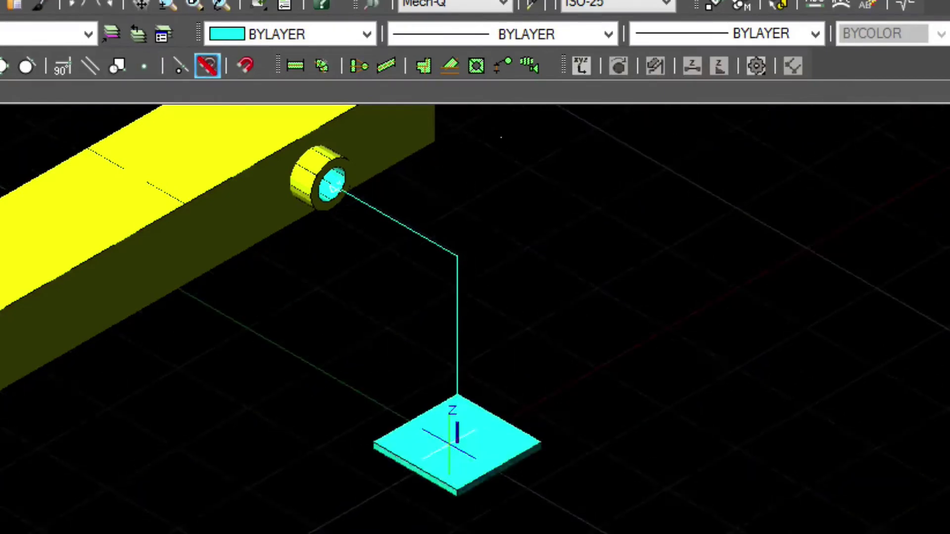
- Draw a round 3D flexible duct, size 4 with 0.25 spacing, from the branch through the path's corner to the diffuser collar
click(525, 64)
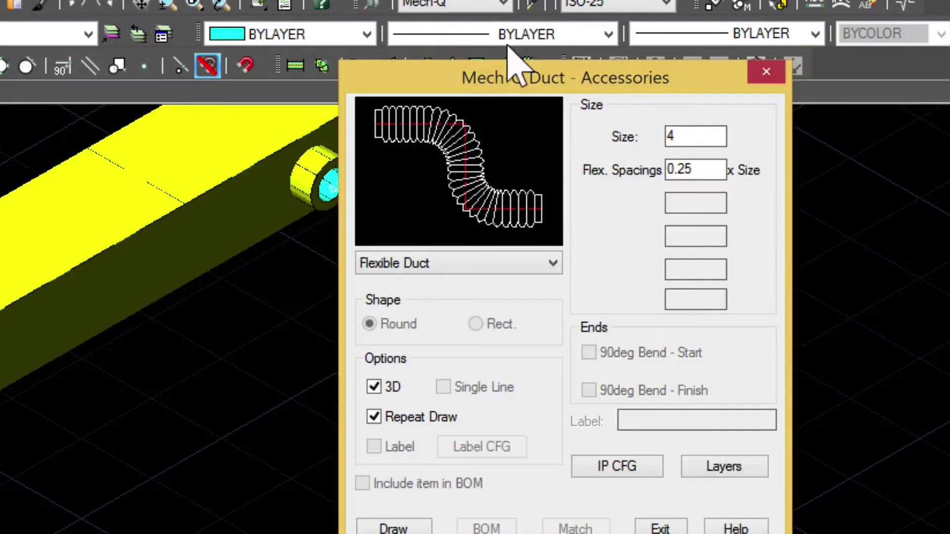
click(383, 524)
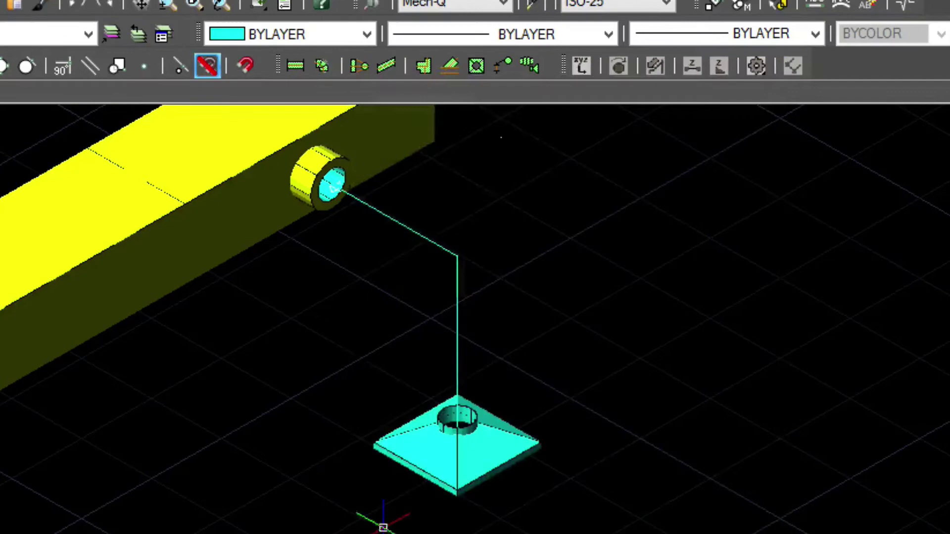
click(334, 187)
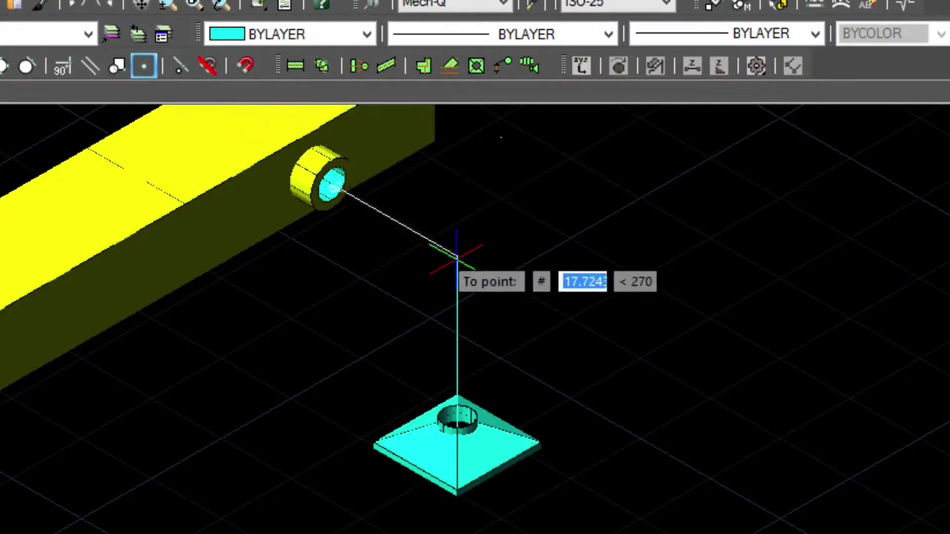
text(_e)
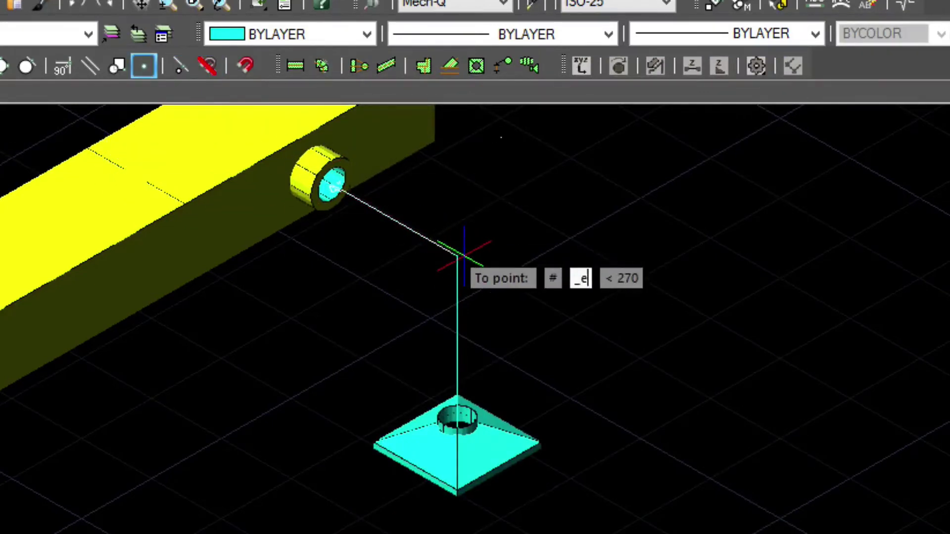
text(nd)
key(Return)
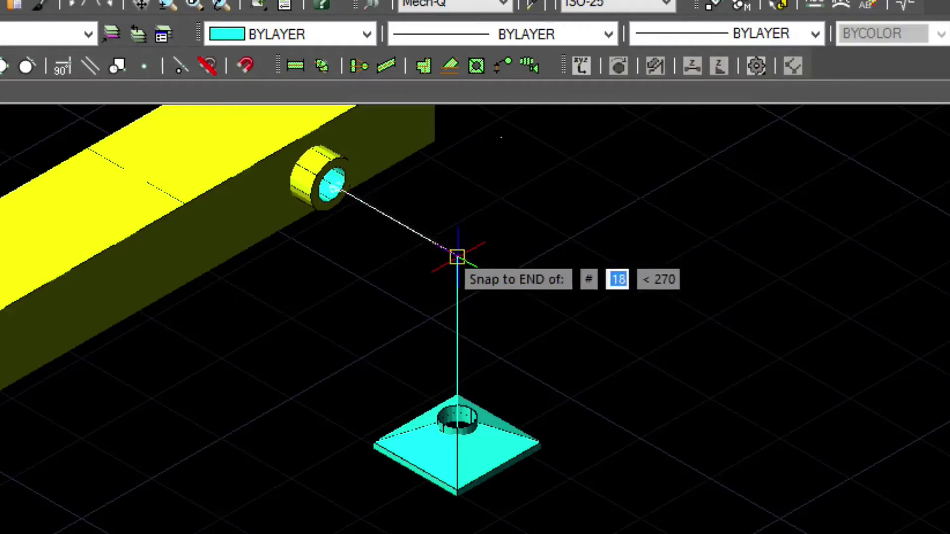
click(456, 256)
text(_)
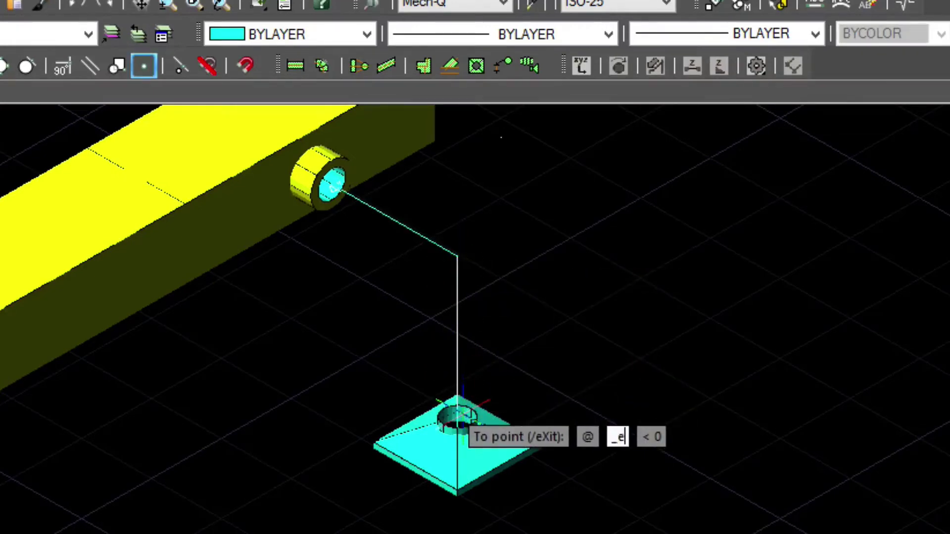
text(end)
key(Return)
click(460, 415)
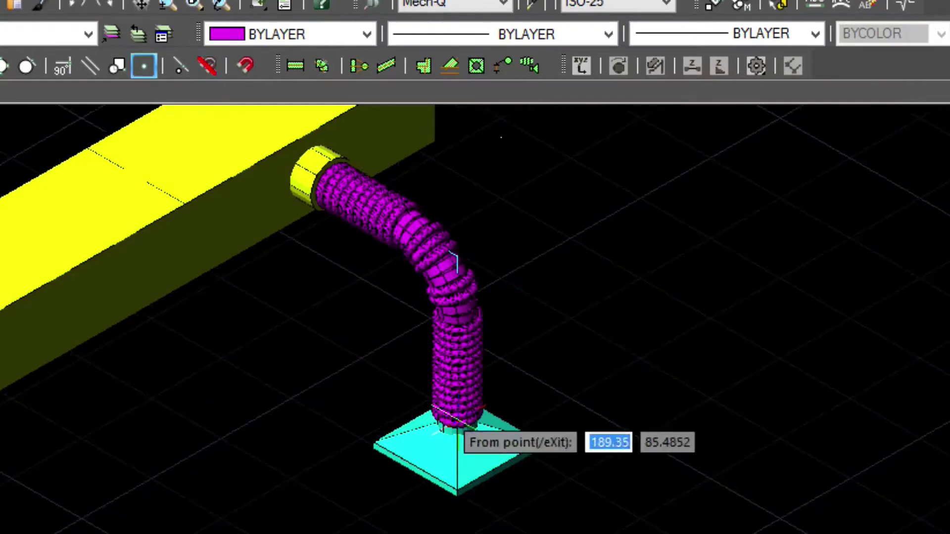
key(Escape)
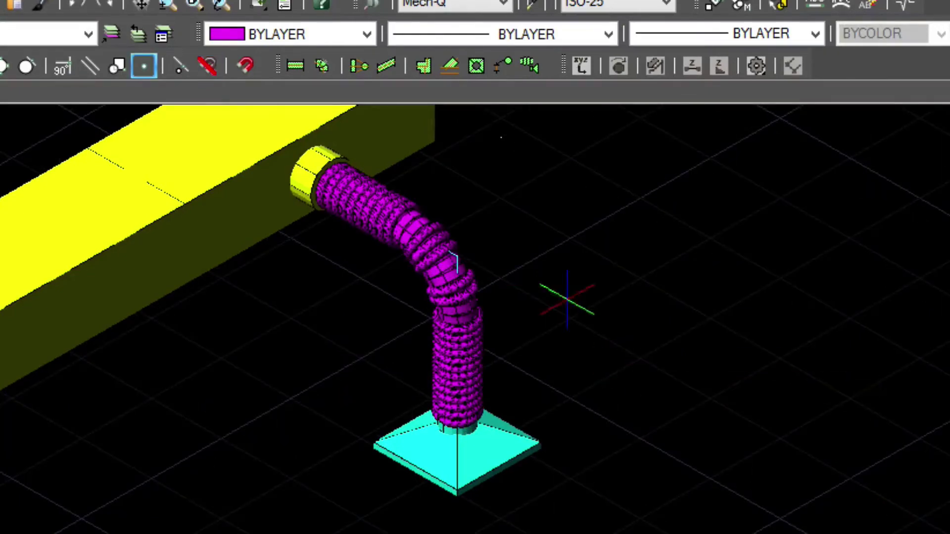
- Turn off the FlexDuct layer to expose the line path inside the flexible duct
middle_drag(456, 257, 239, 242)
click(240, 242)
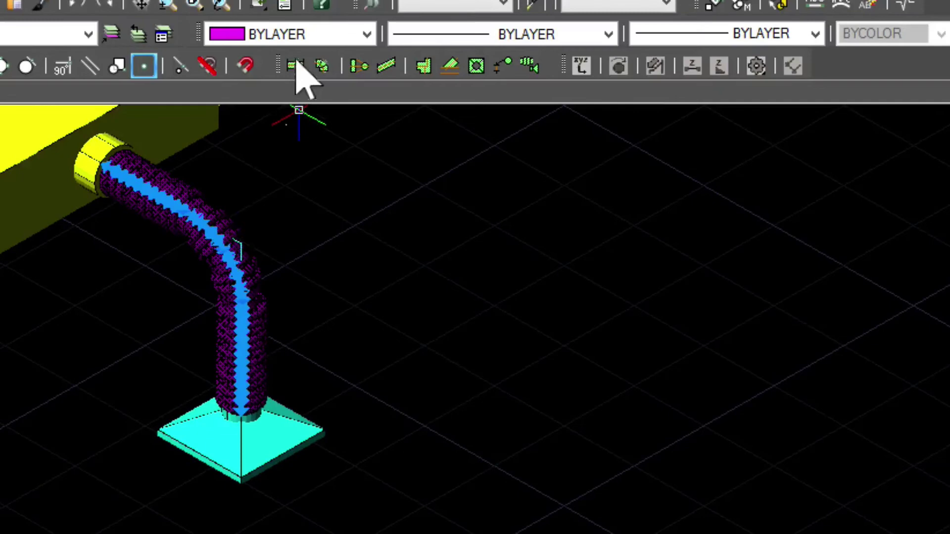
click(37, 33)
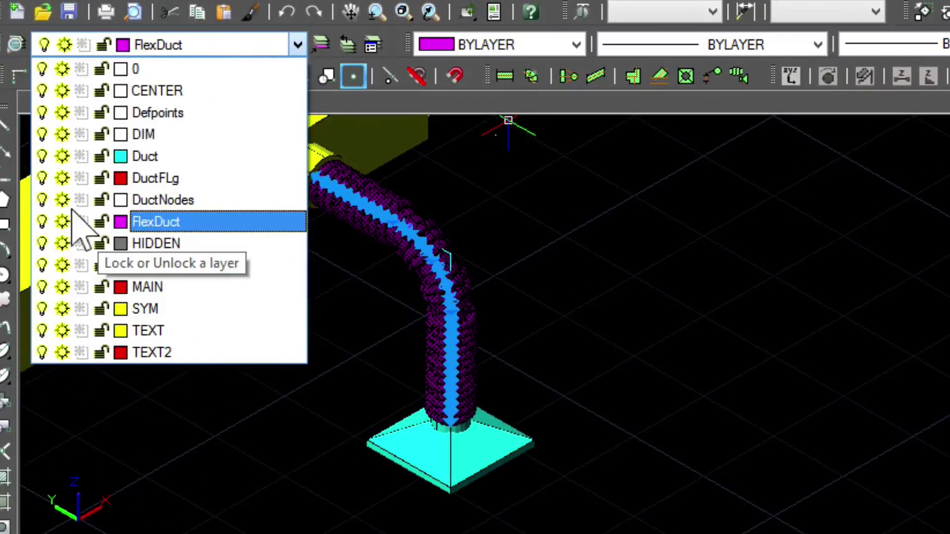
click(42, 221)
click(483, 230)
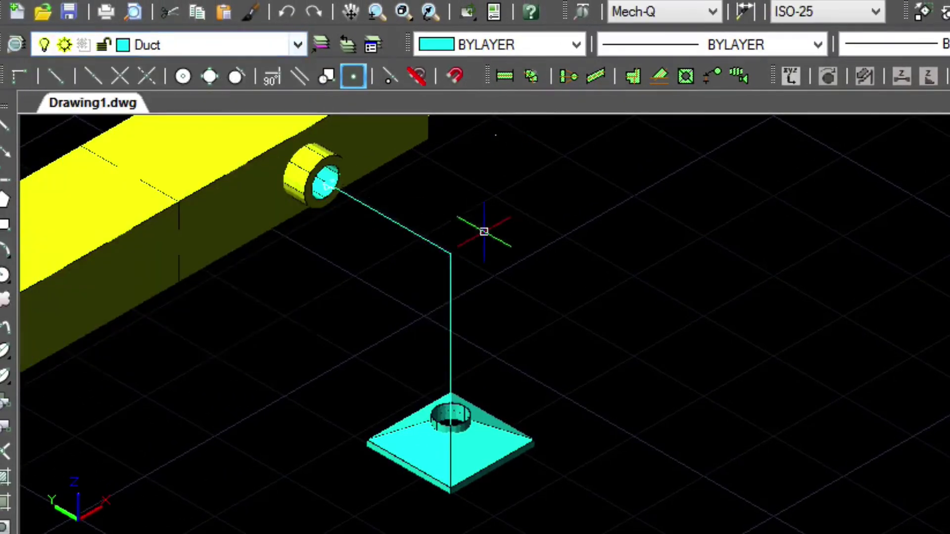
- Delete the two path lines between the round branch and the diffuser
click(494, 277)
click(431, 226)
key(Delete)
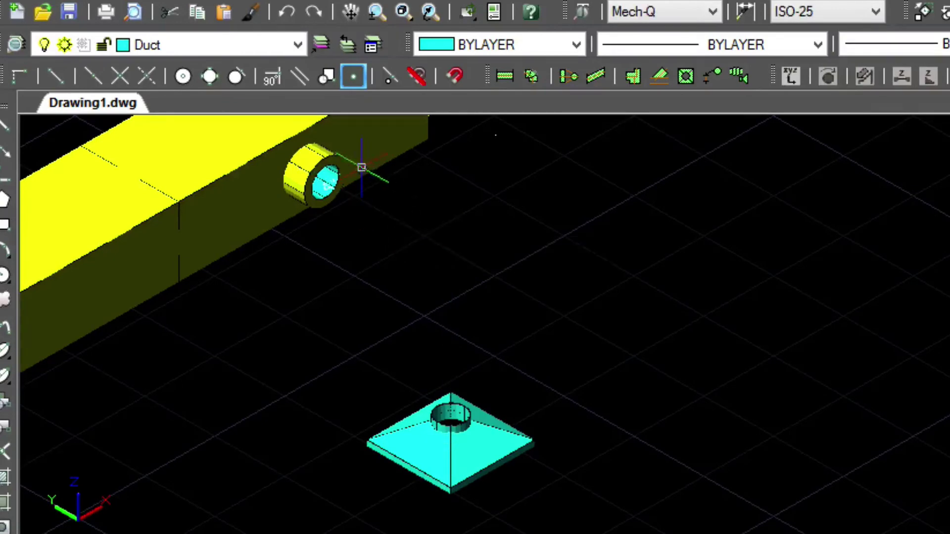
- Turn the FlexDuct layer back on
click(95, 44)
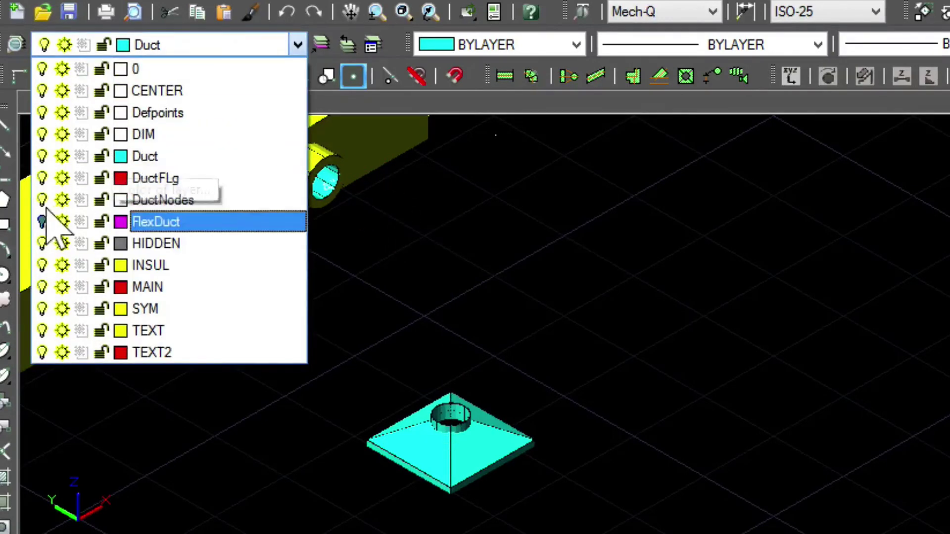
click(42, 221)
middle_drag(678, 290, 945, 278)
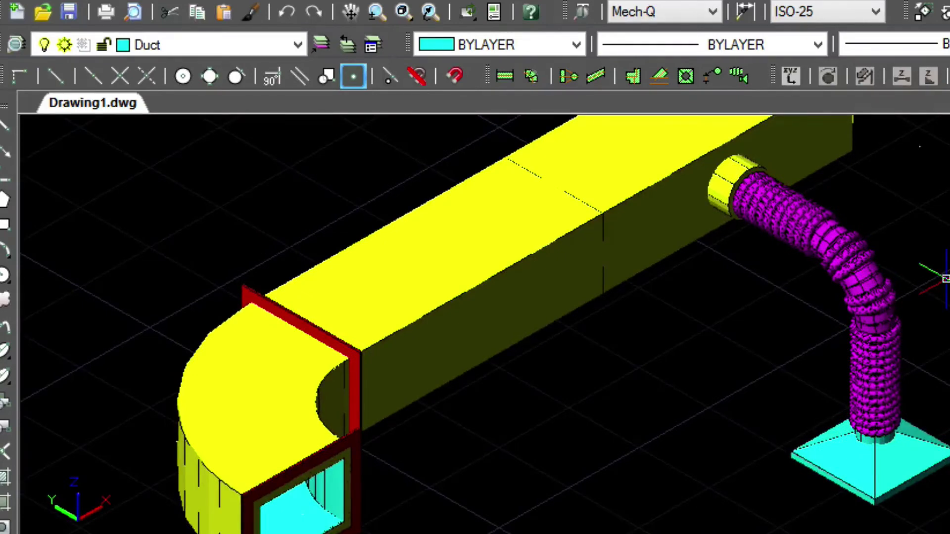
- Draw a 3D rectangular symmetrical tee with flat flanges on the main duct's far end, size 1 12, size 2 8, height 8, roll 0
middle_drag(909, 229, 802, 403)
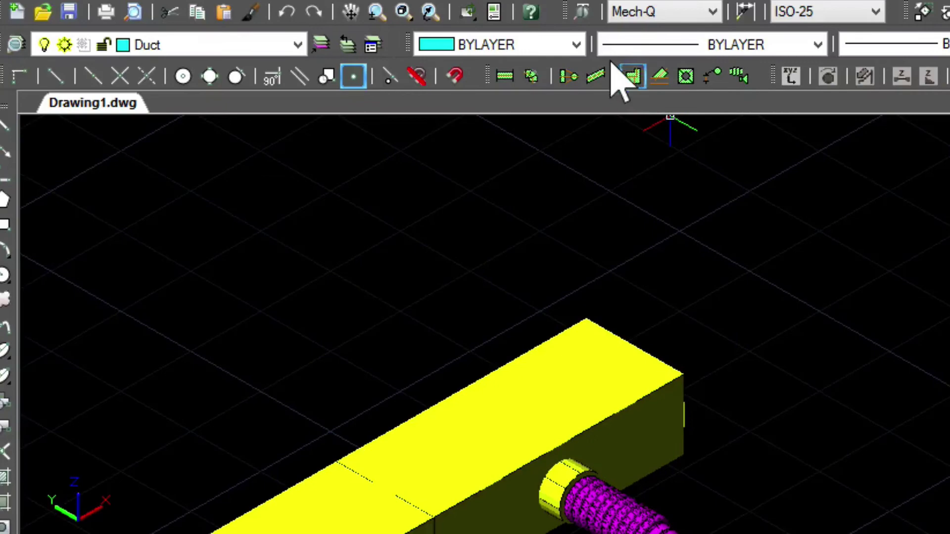
click(625, 78)
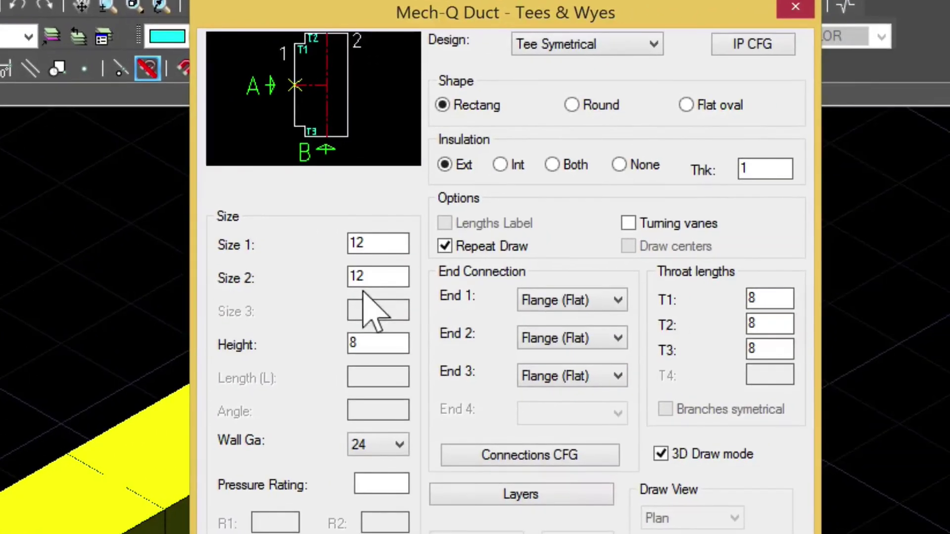
double_click(376, 280)
text(8)
key(Return)
click(392, 243)
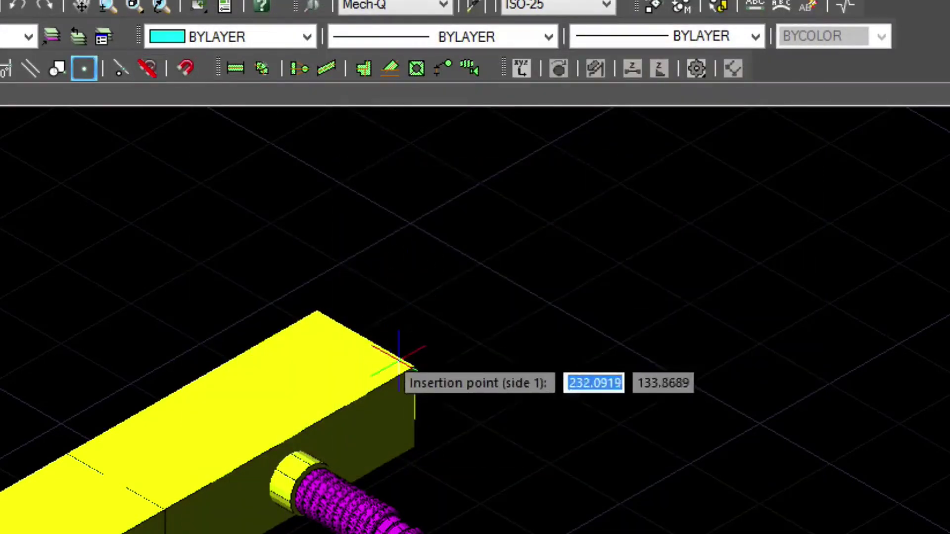
click(366, 380)
click(179, 492)
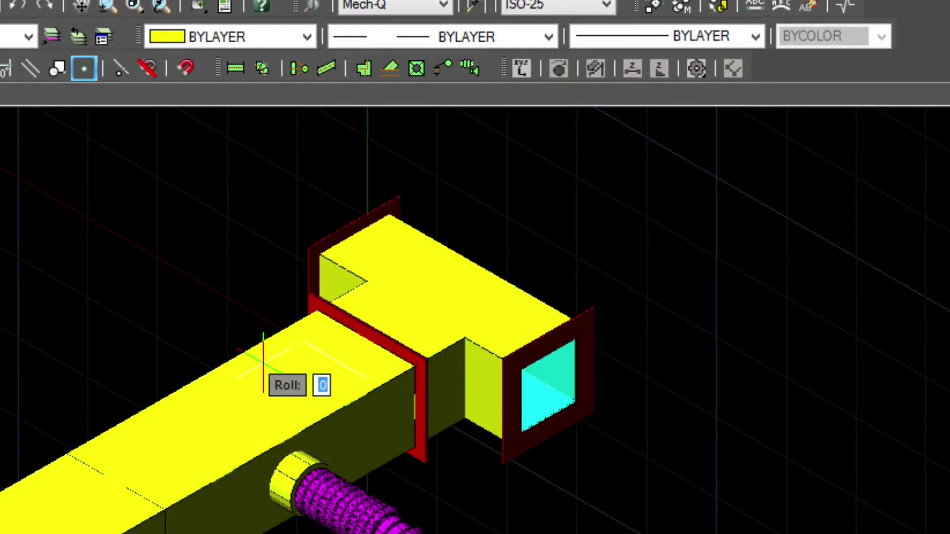
key(Return)
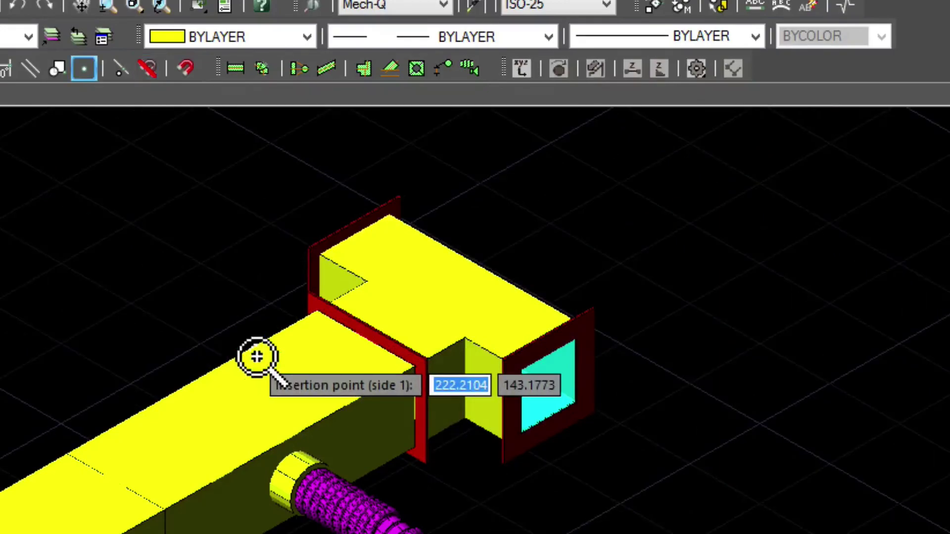